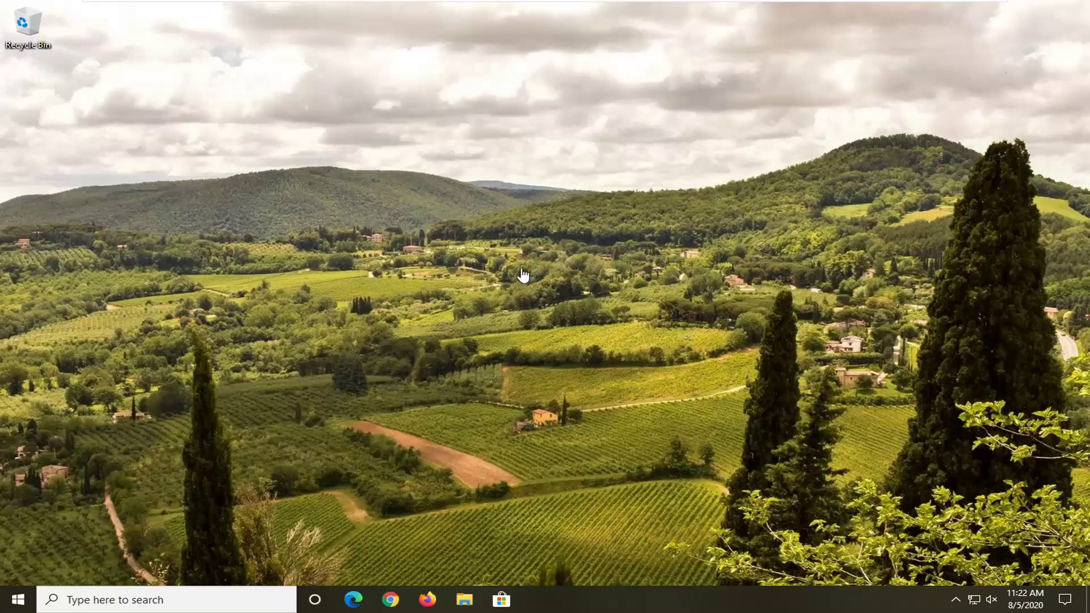
- Search for File Explorer and open it
left_click(17, 600)
type("fie")
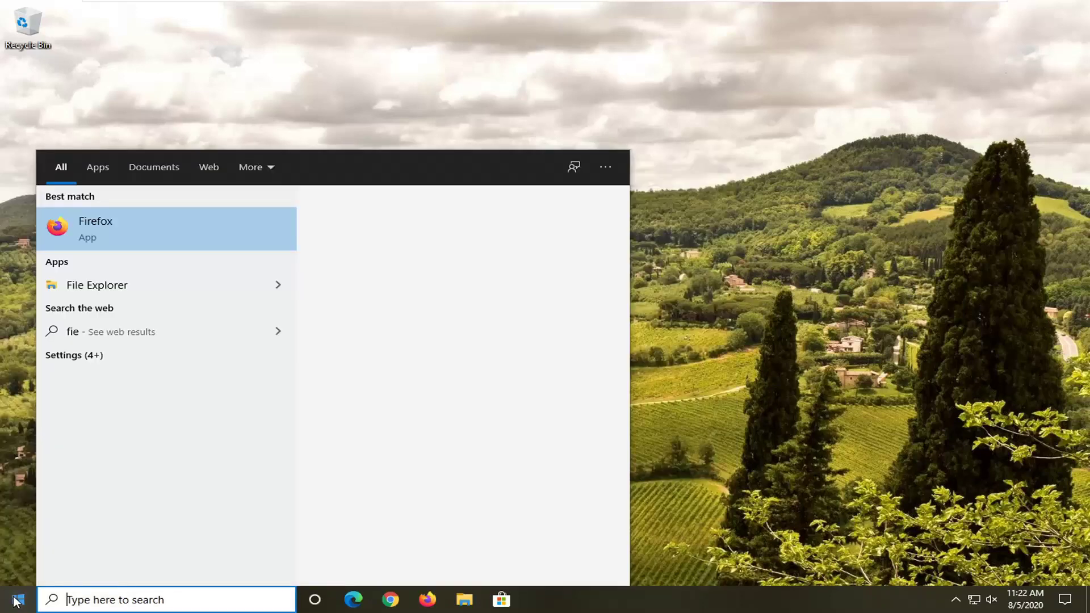
type("file explore")
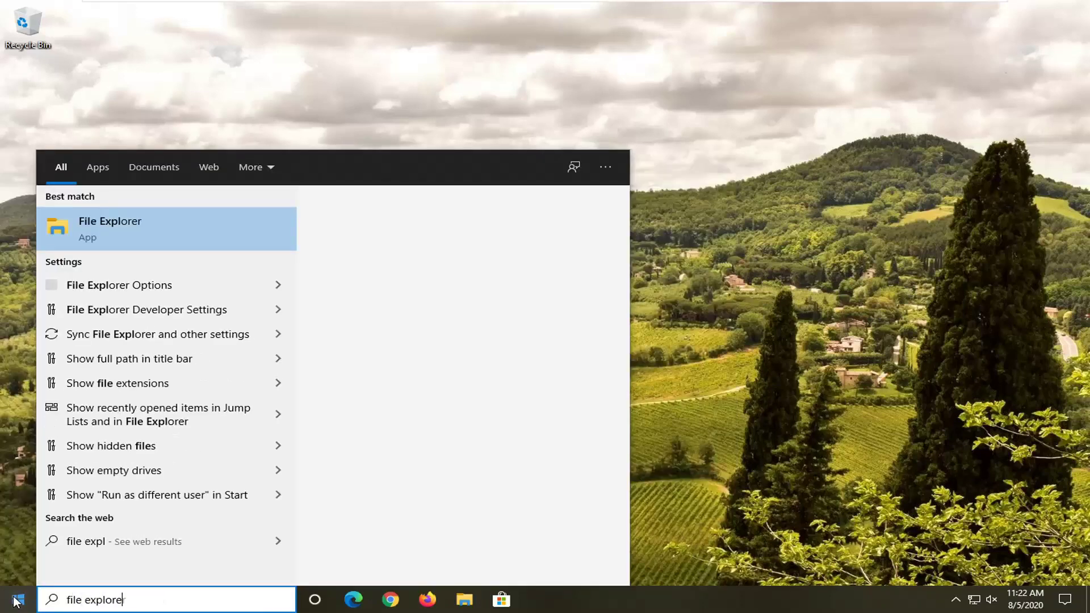
type("r")
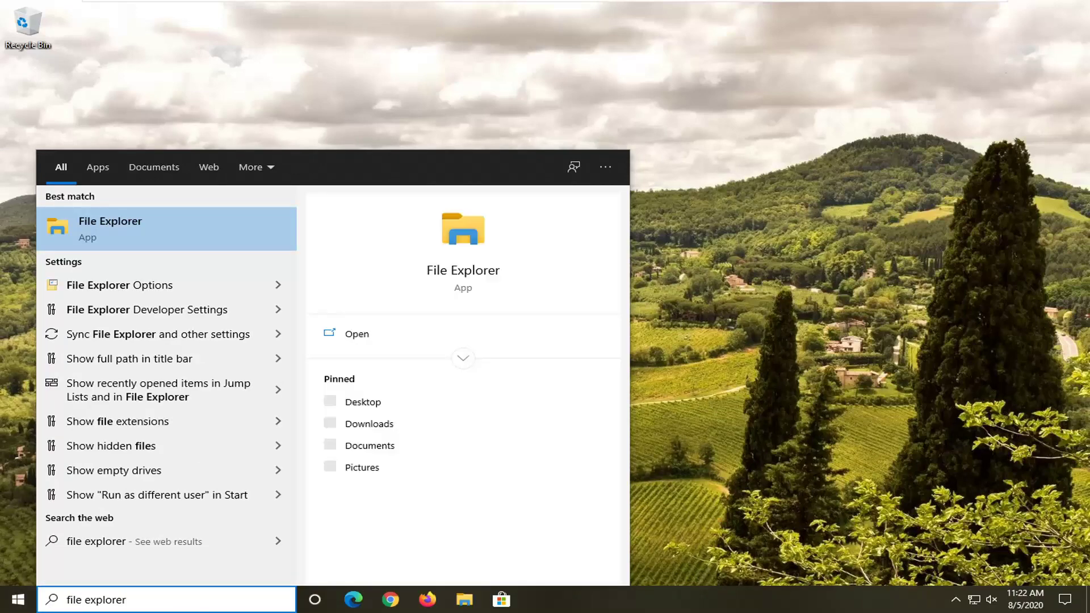
left_click(125, 225)
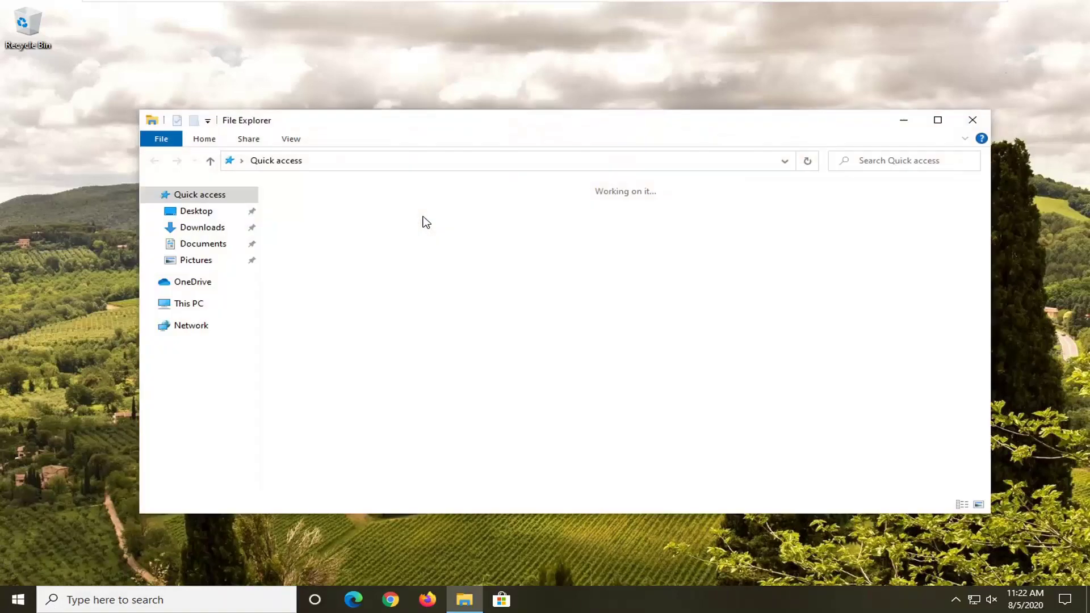
- Browse through This PC and Local Disk (C:) to the folder C:\Windows\assembly
left_click(180, 314)
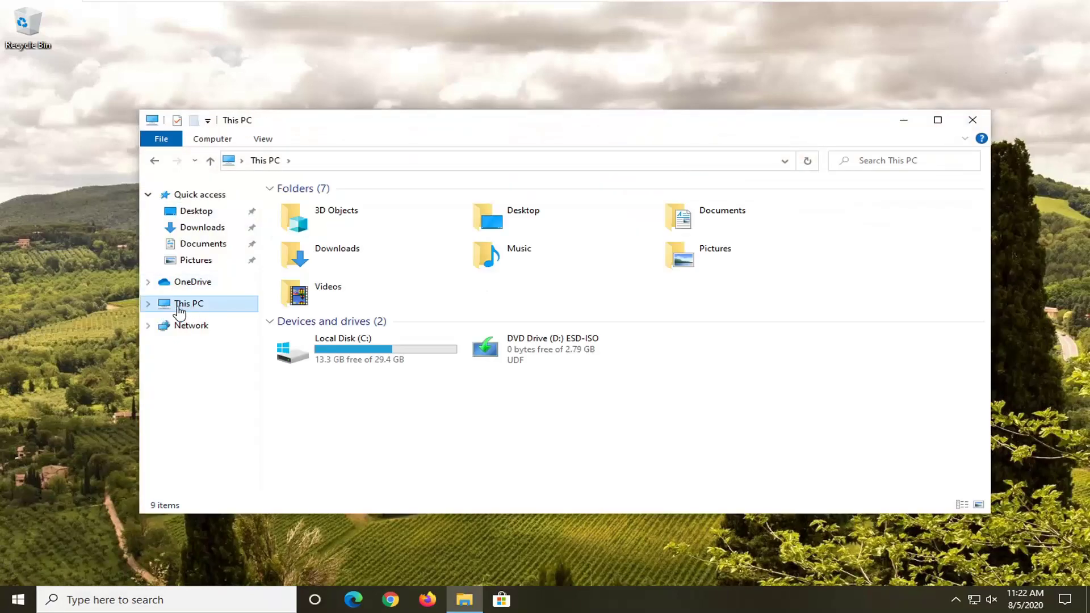
double_click(342, 352)
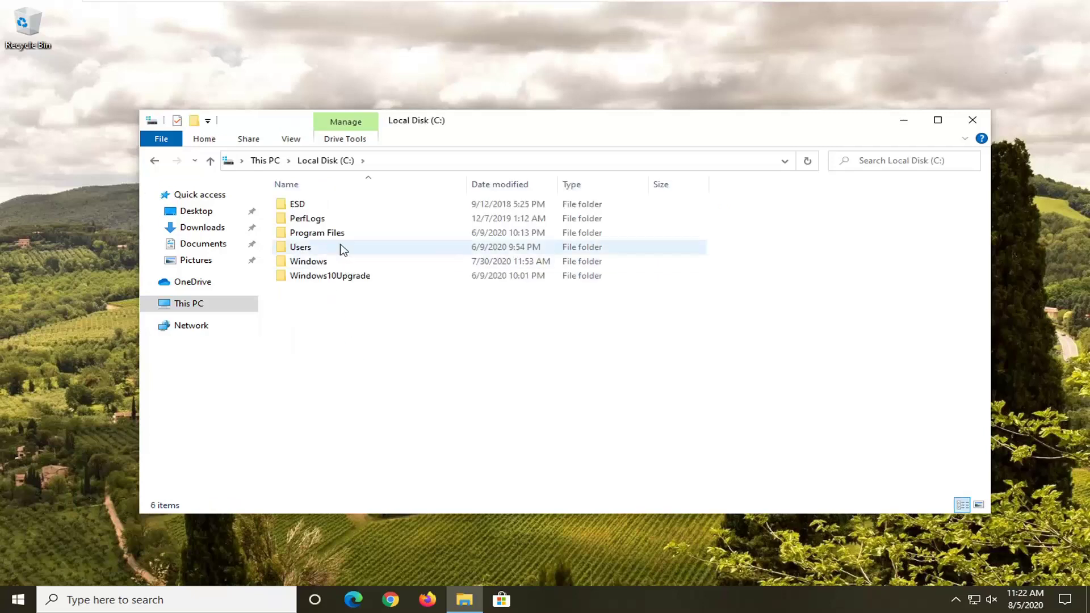
double_click(302, 264)
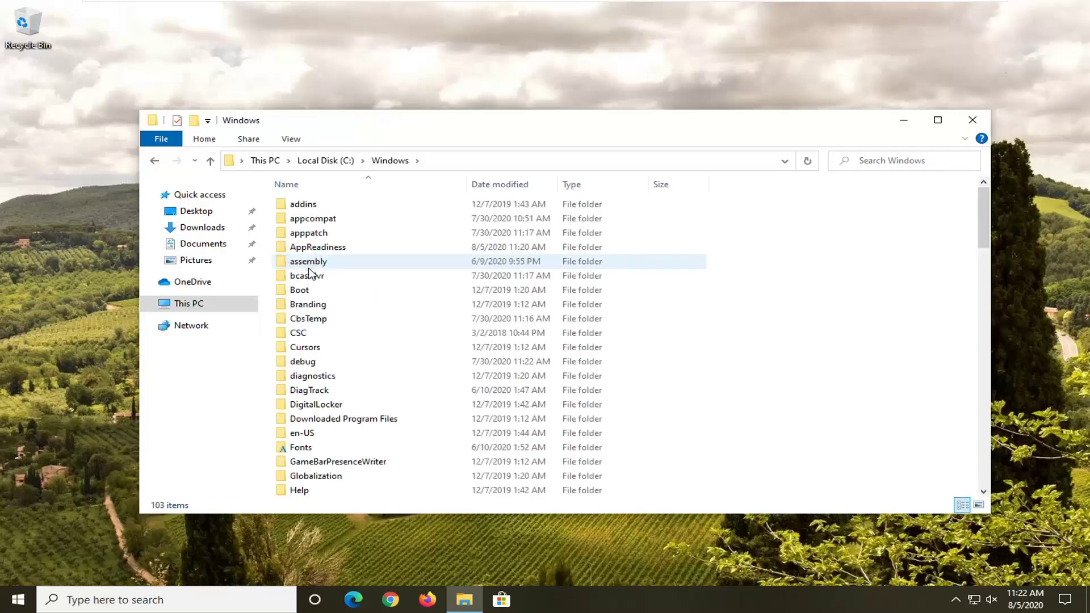
double_click(308, 266)
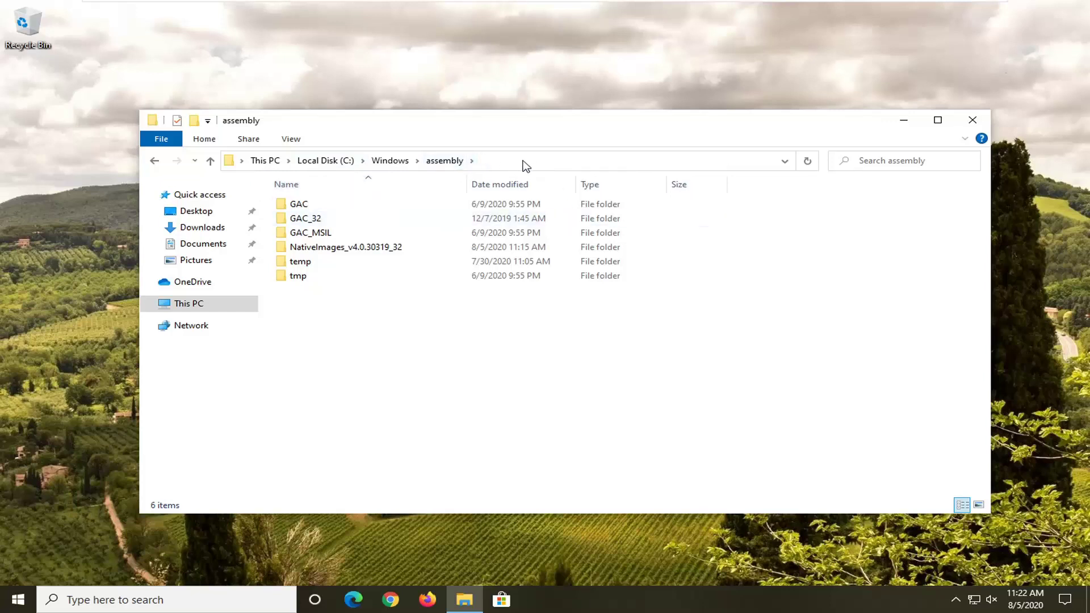
- Copy the full path of the assembly folder, C:\Windows\assembly, and minimize the window
left_click(523, 161)
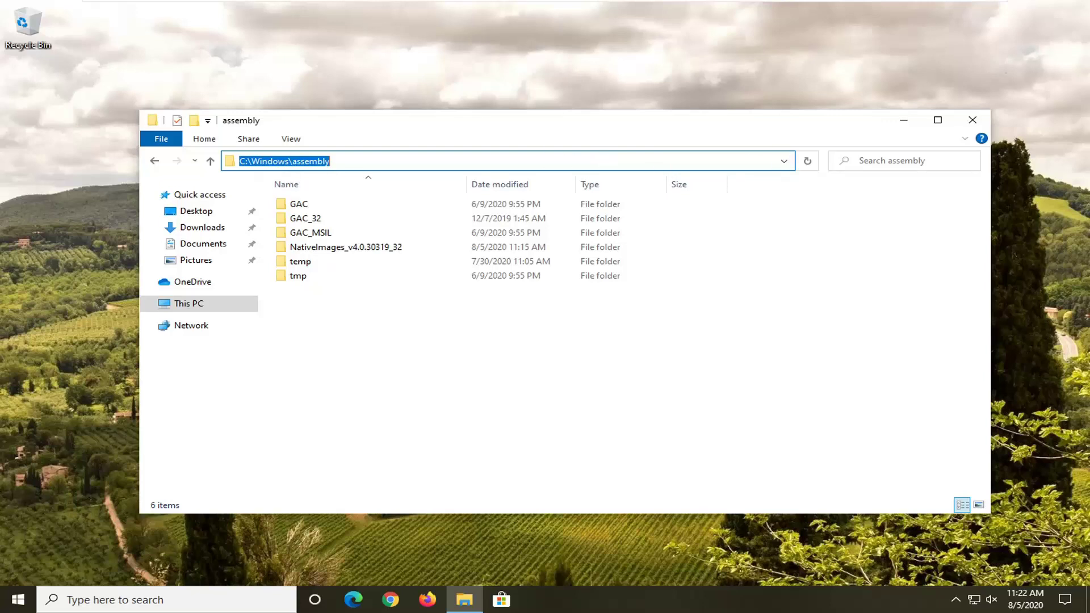
right_click(268, 166)
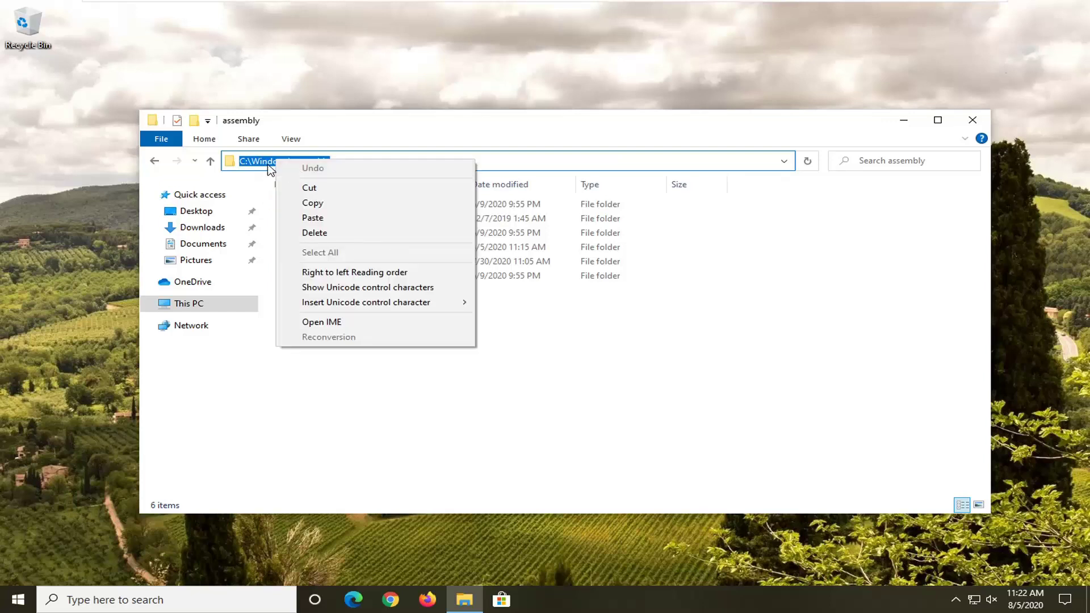
left_click(311, 204)
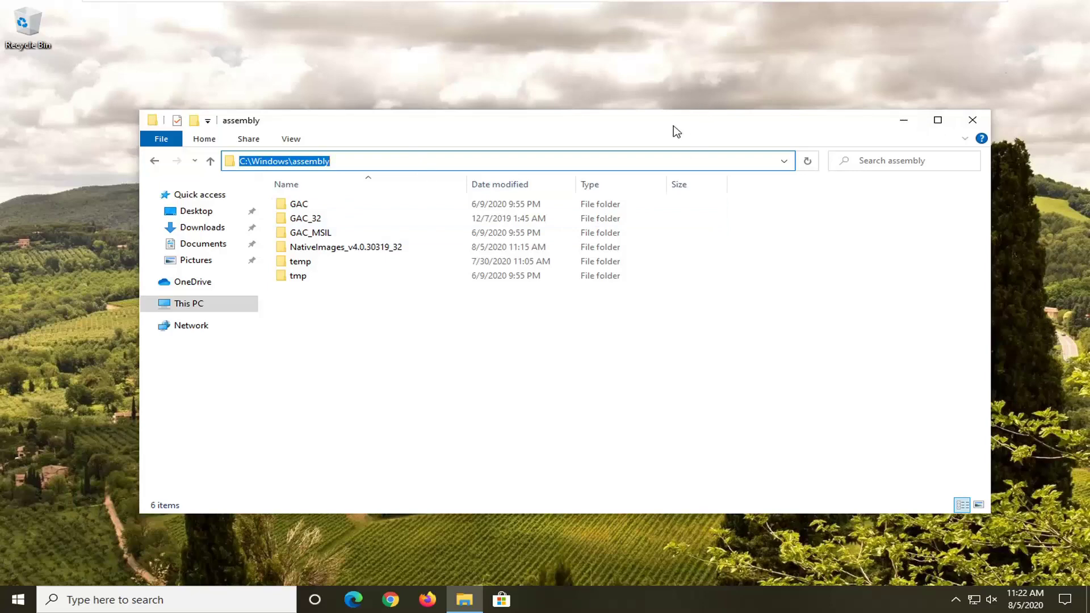
left_click(902, 118)
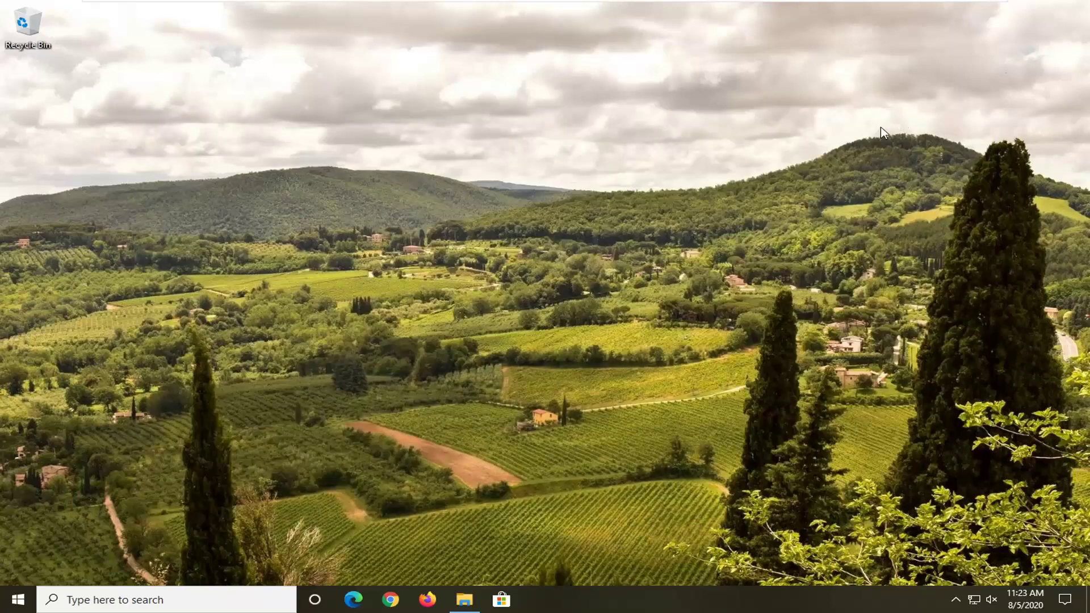
- Search for regedit, run Registry Editor as administrator and allow it to make changes
left_click(13, 608)
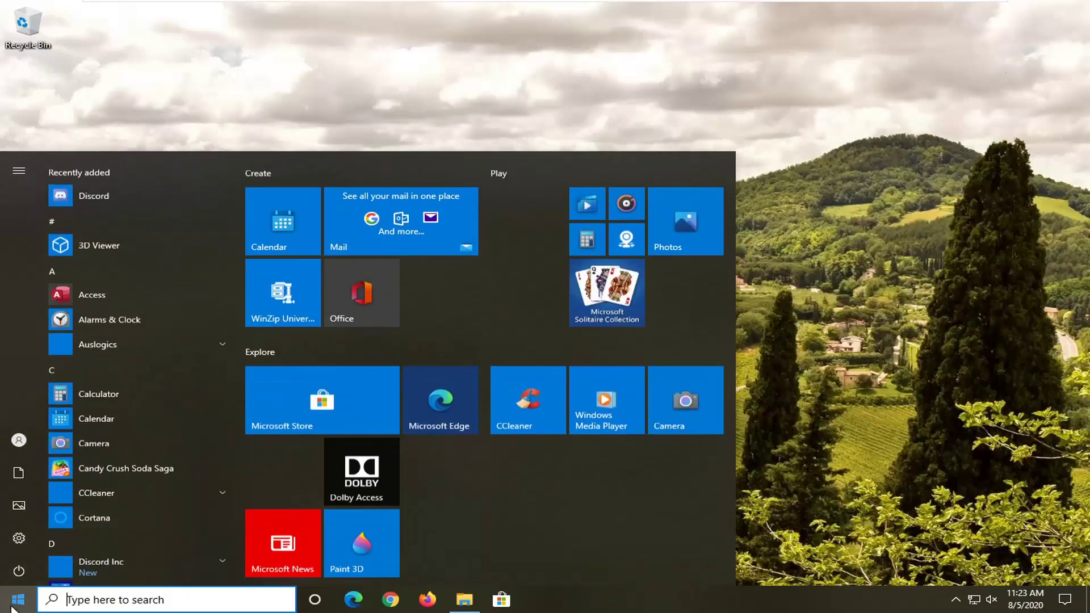
type("regedit")
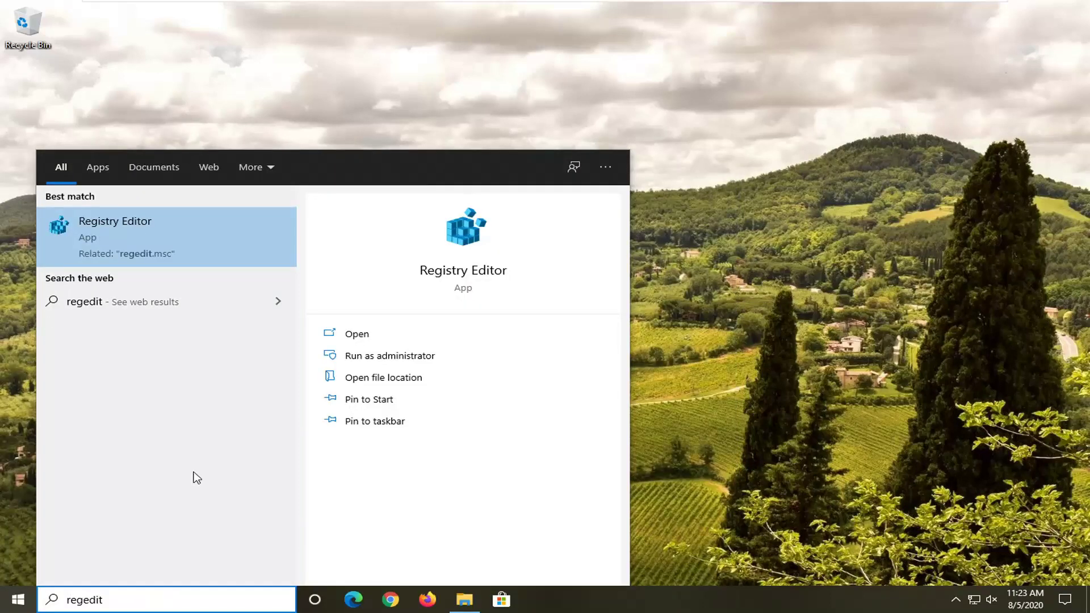
right_click(131, 230)
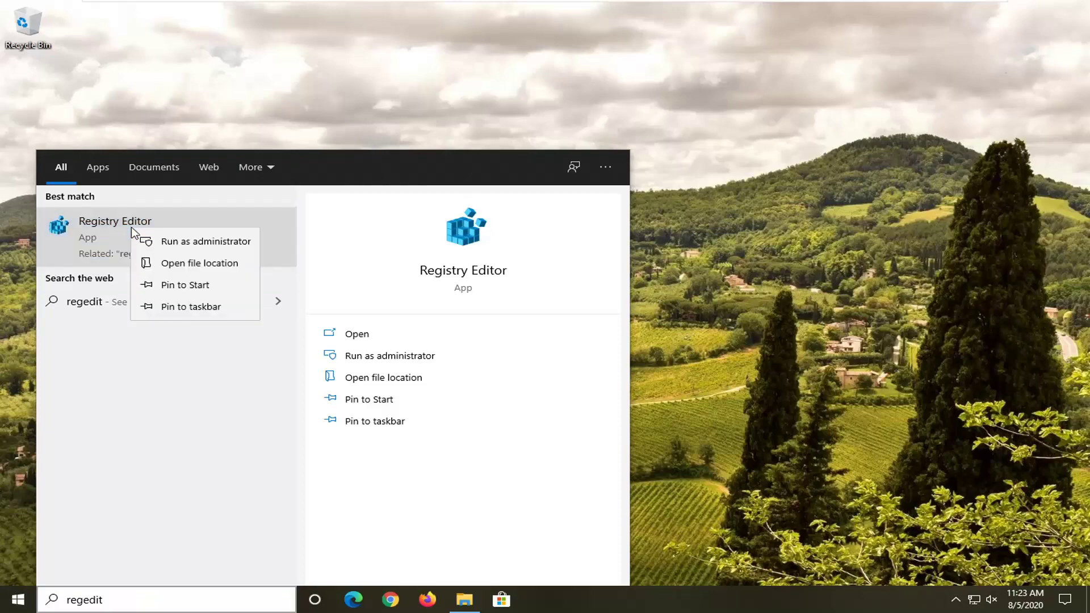
left_click(238, 246)
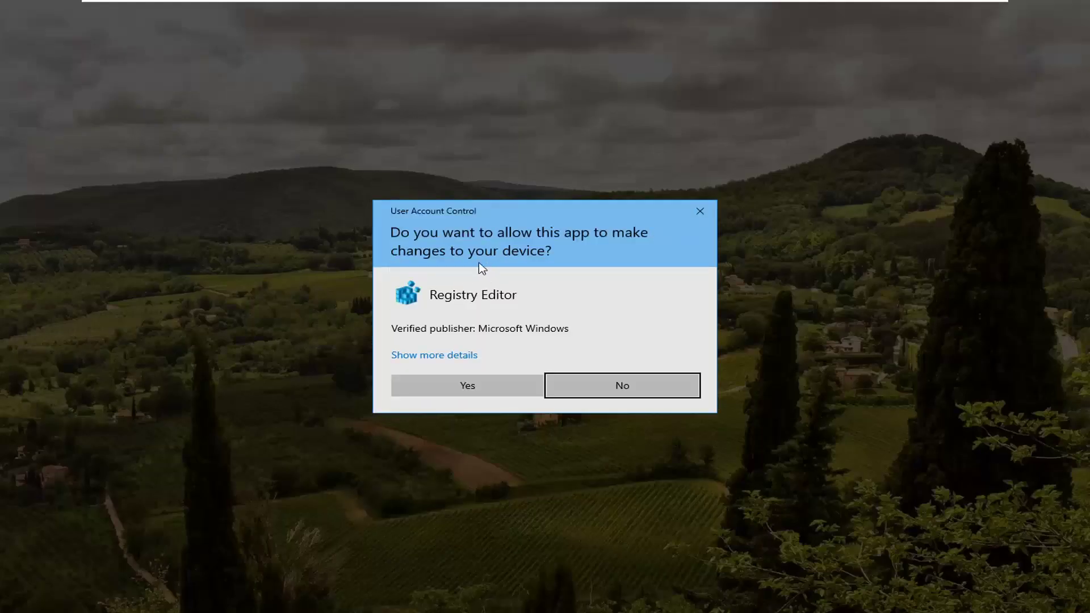
left_click(477, 383)
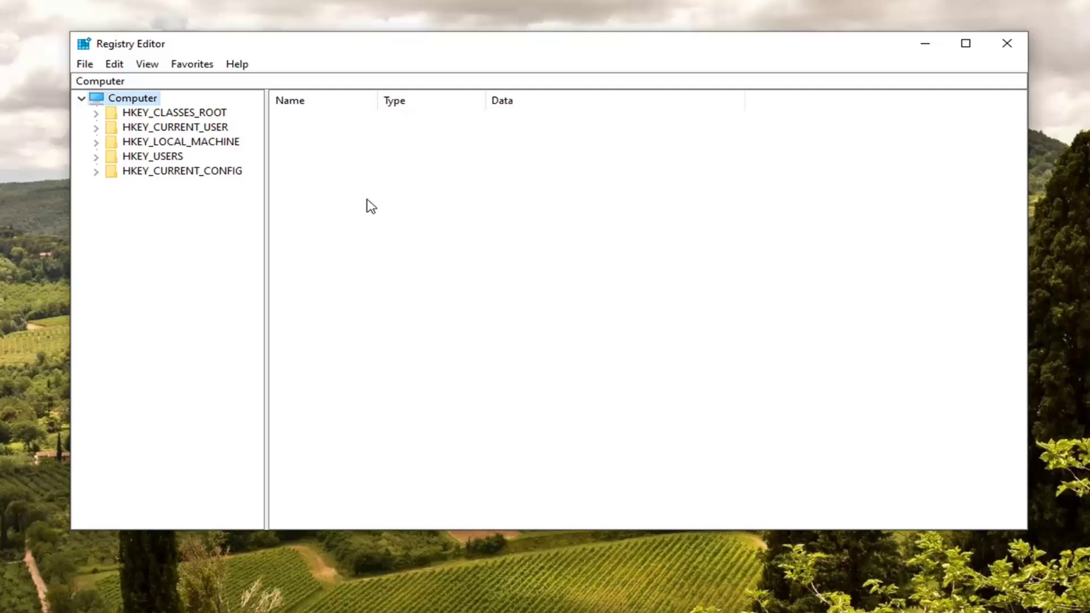
- View the dialogs for exporting and importing a registry file, closing each without saving or loading anything
left_click(86, 64)
left_click(123, 99)
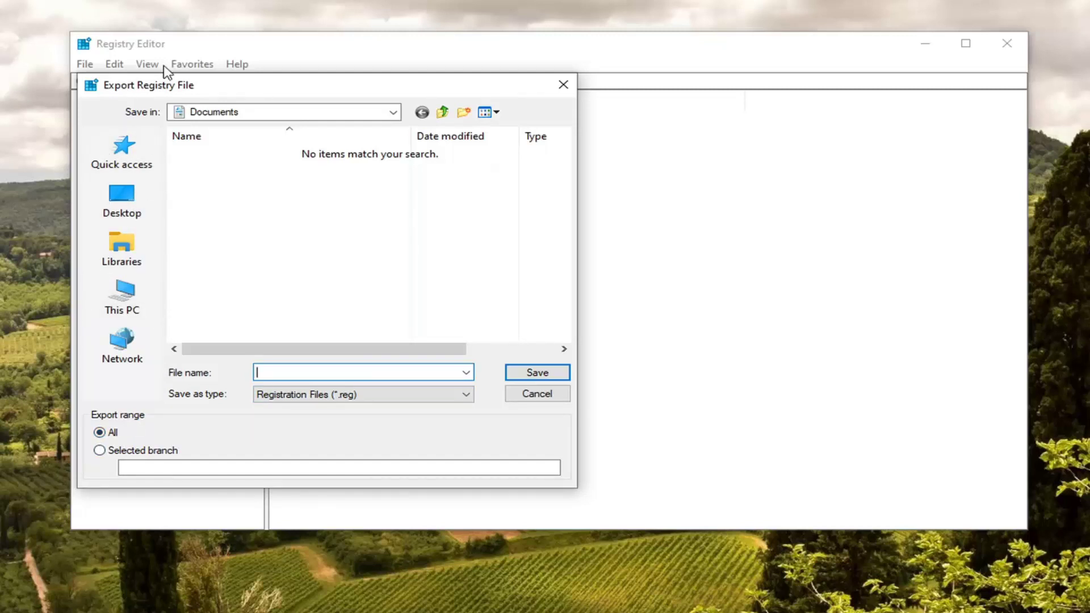
left_click(537, 396)
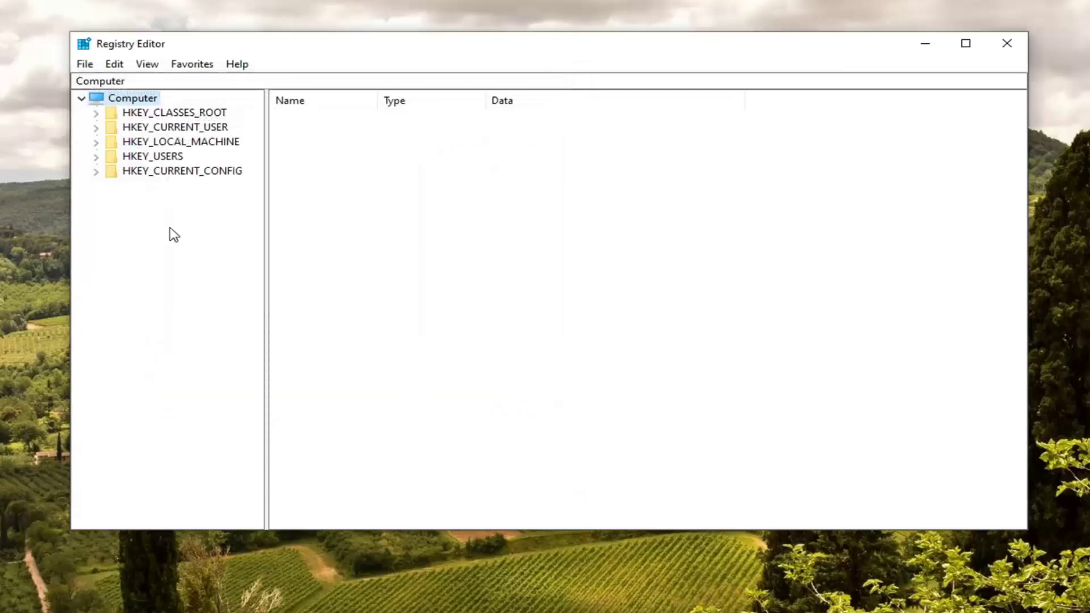
left_click(85, 65)
left_click(130, 83)
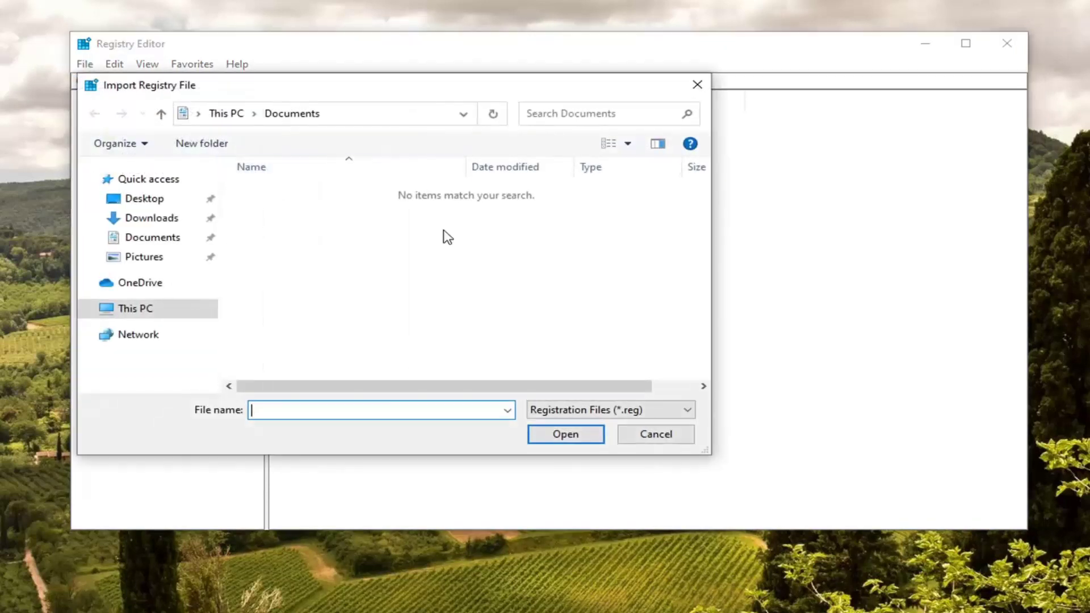
left_click(649, 435)
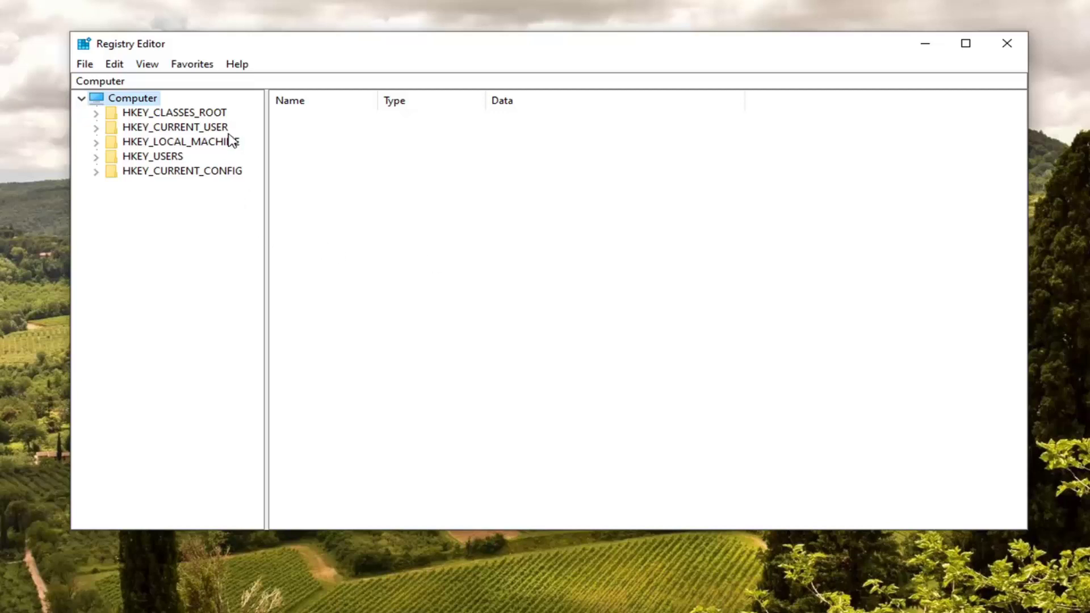
- Expand the registry tree to HKEY_LOCAL_MACHINE\SOFTWARE\Microsoft and widen the key tree so long key names fit
double_click(214, 149)
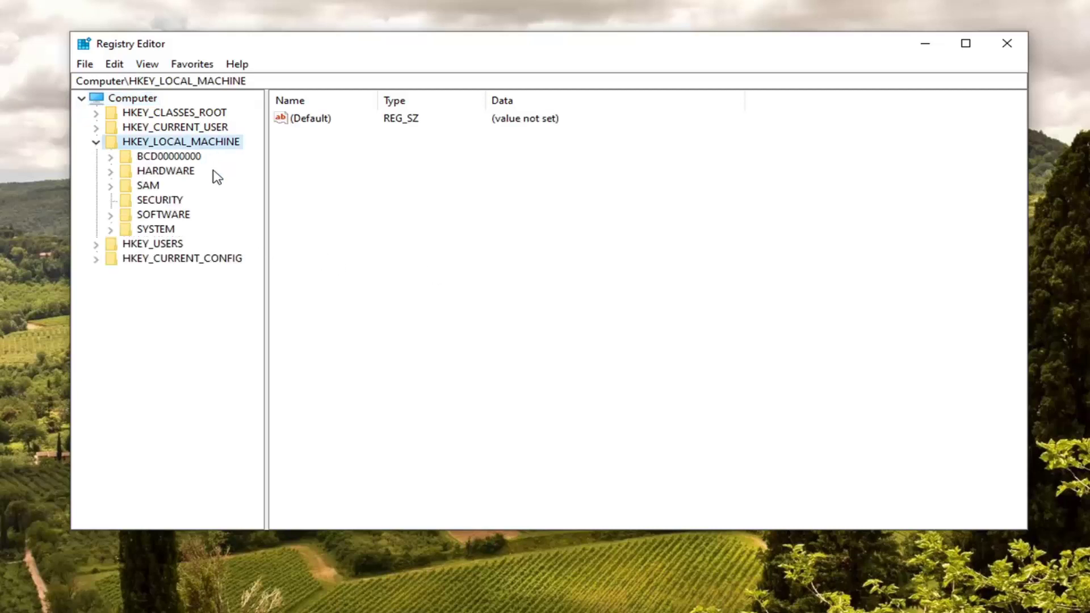
double_click(160, 214)
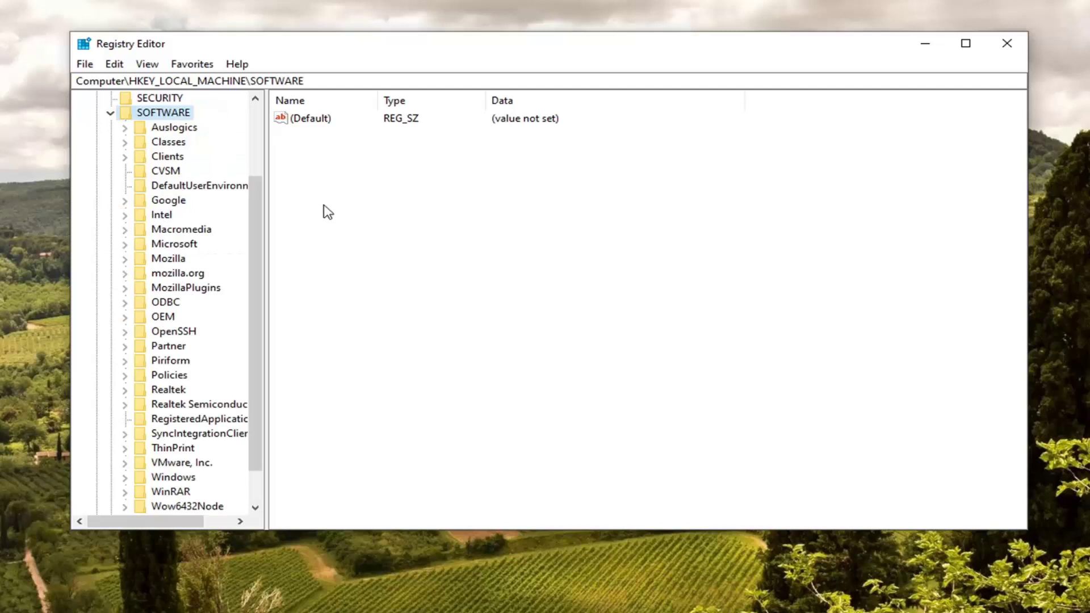
left_click_drag(271, 193, 349, 195)
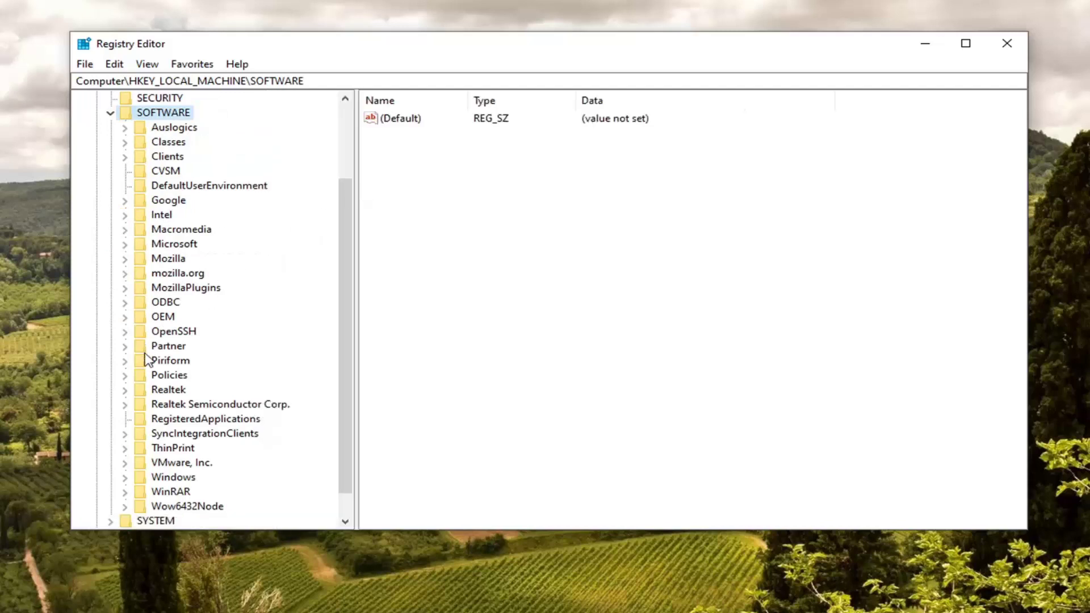
scroll(149, 369, "down", 1)
double_click(171, 216)
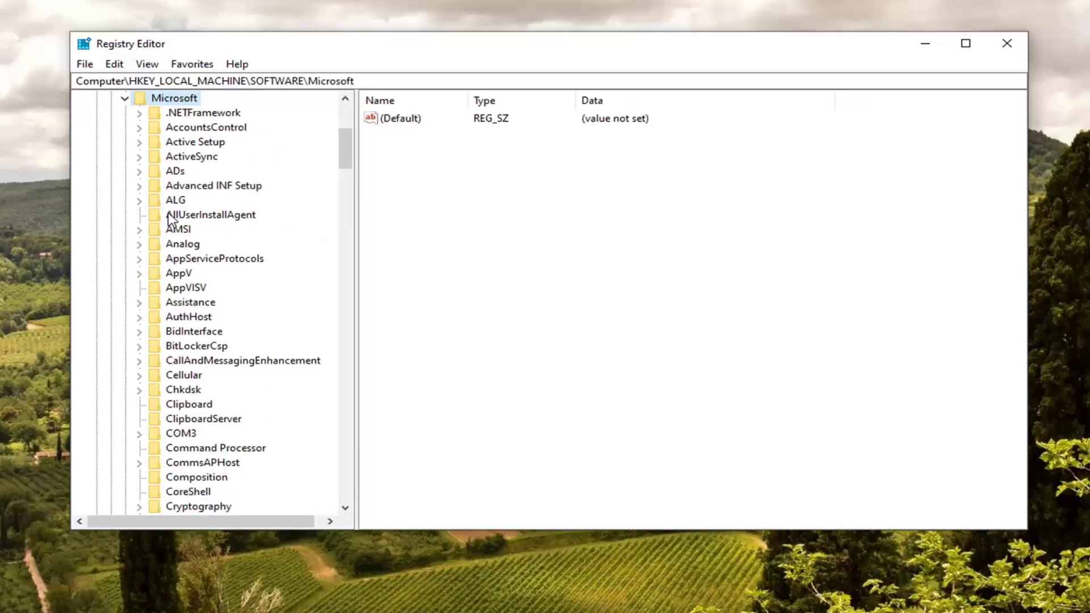
- Within the Microsoft key, expand Windows and select its CurrentVersion key, leaving the AppReadiness subkey collapsed
scroll(201, 305, "down", 17)
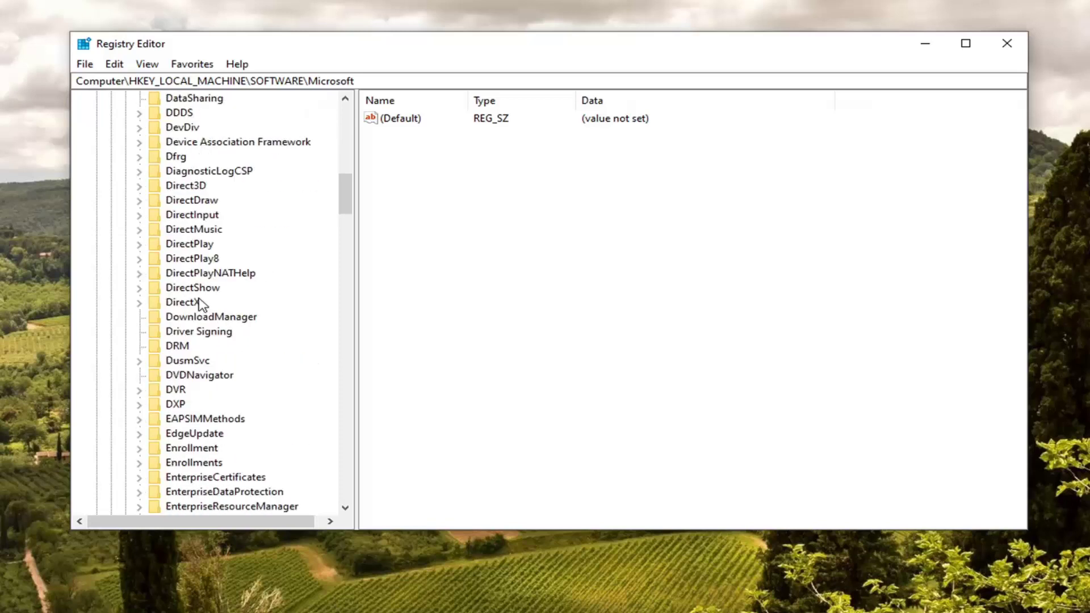
scroll(199, 305, "down", 20)
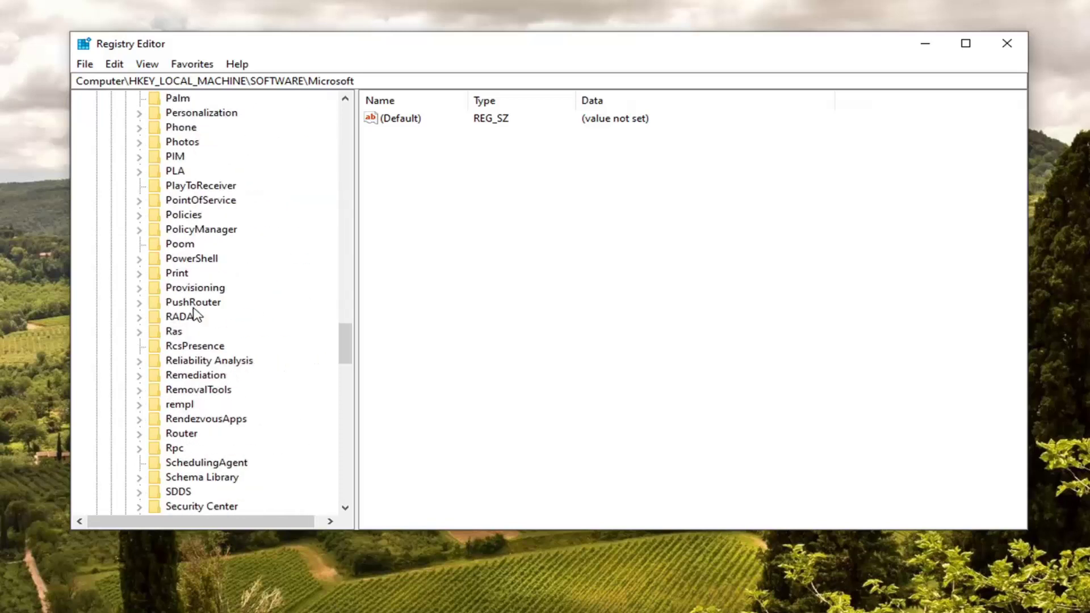
scroll(197, 315, "down", 13)
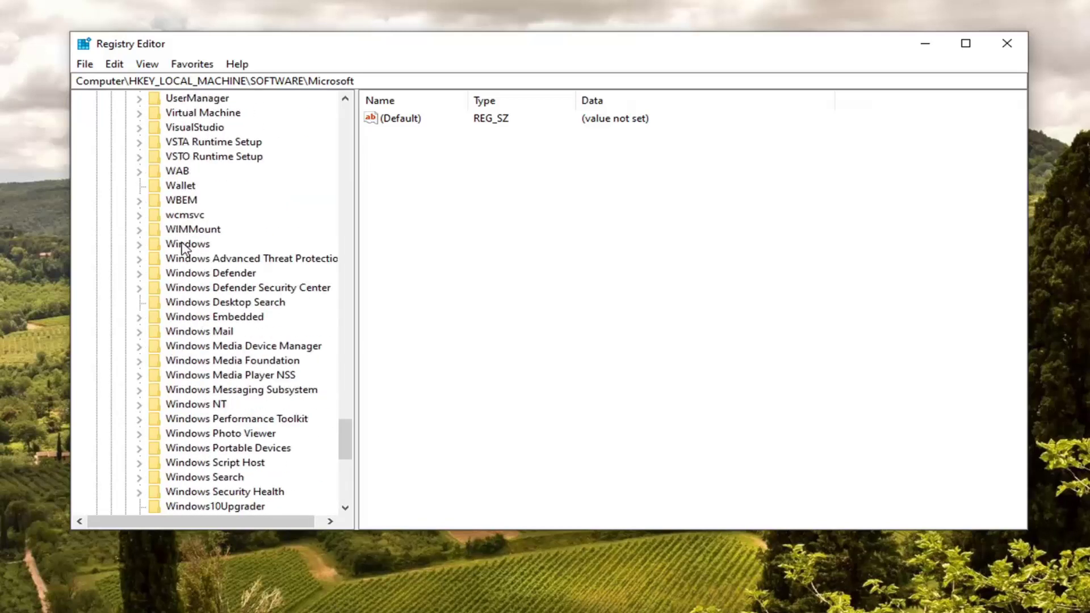
double_click(185, 245)
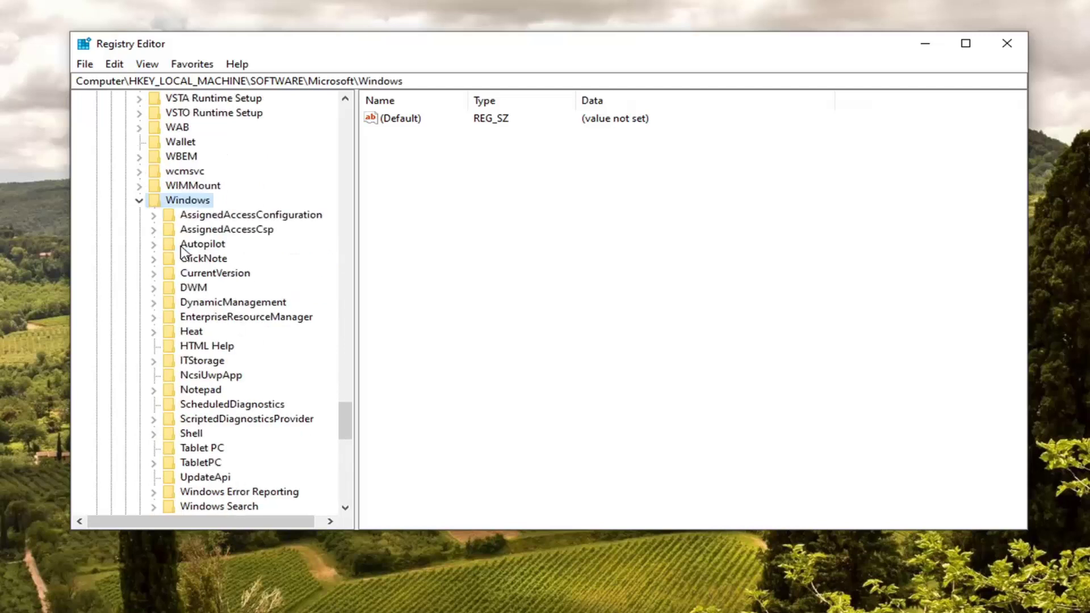
double_click(204, 274)
double_click(204, 277)
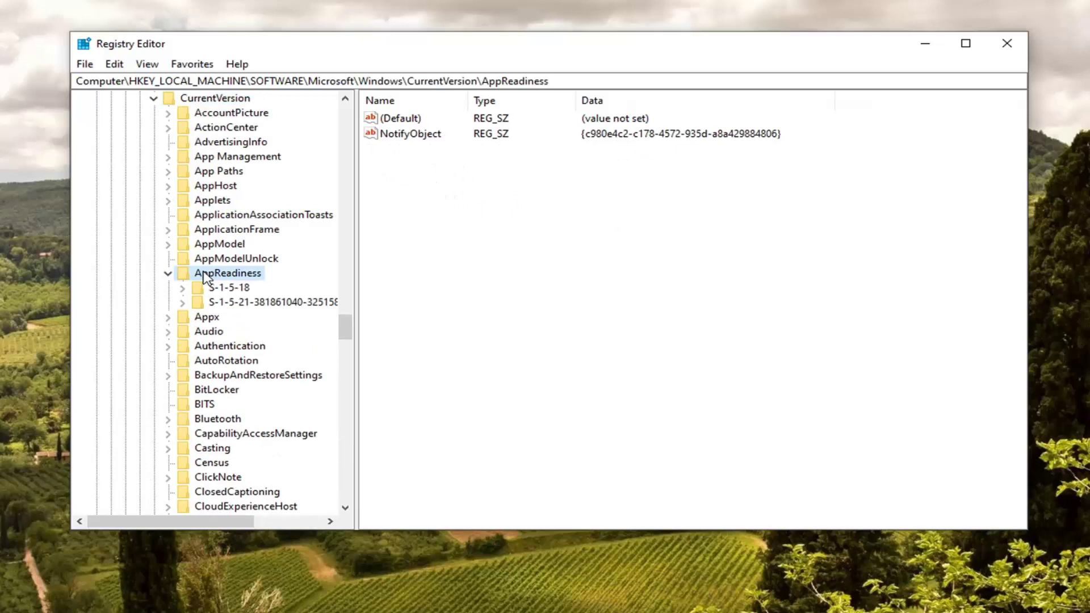
left_click(166, 274)
scroll(197, 172, "up", 2)
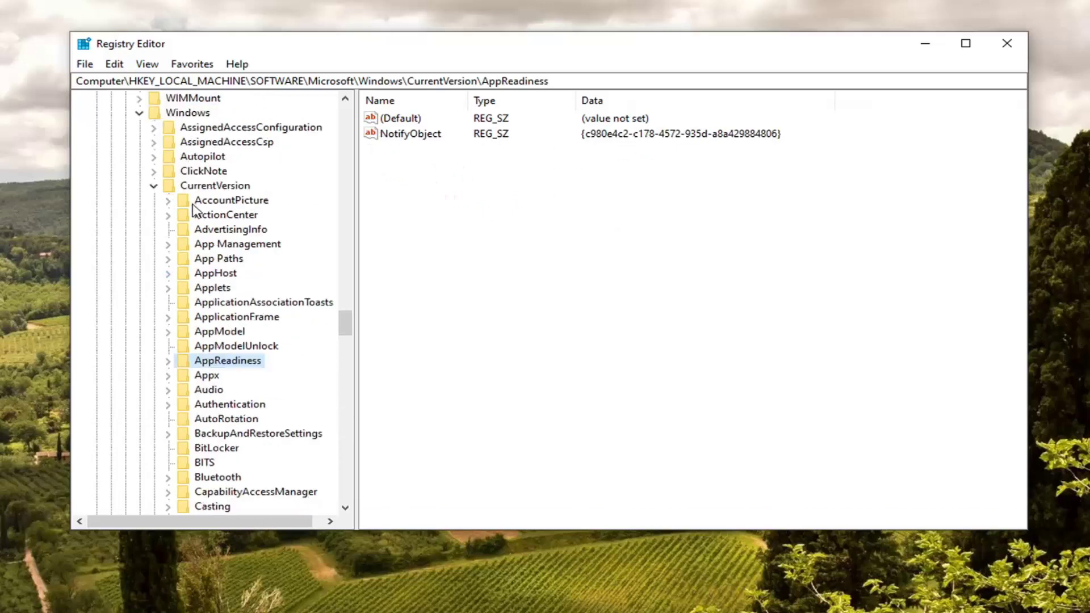
left_click(202, 171)
left_click(196, 189)
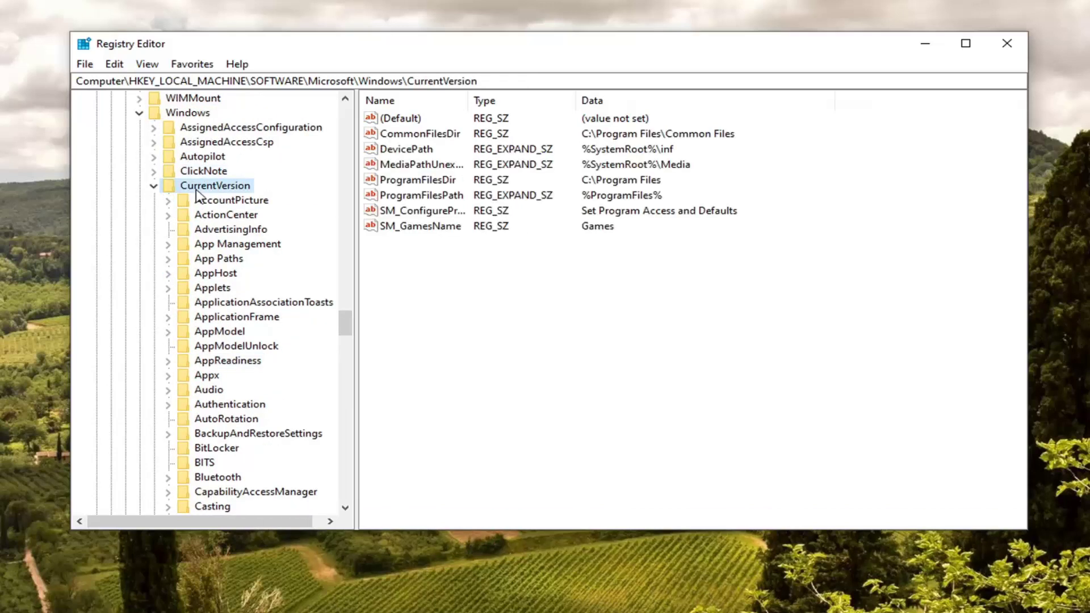
- Replace the ProgramFilesDir value data with the copied folder path C:\Windows\assembly and confirm the change
double_click(434, 188)
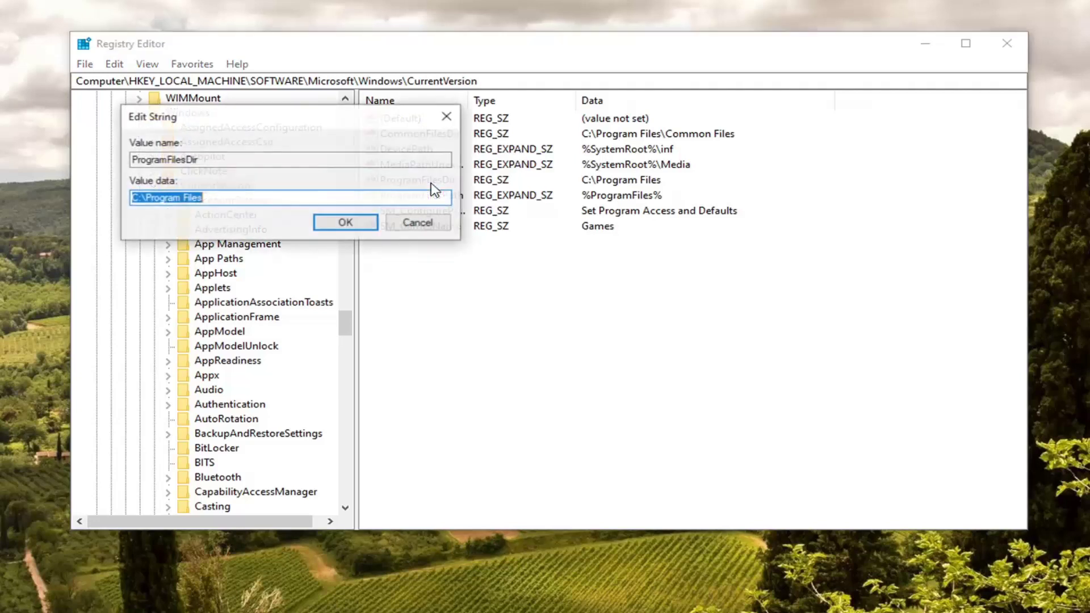
left_click_drag(335, 132, 653, 234)
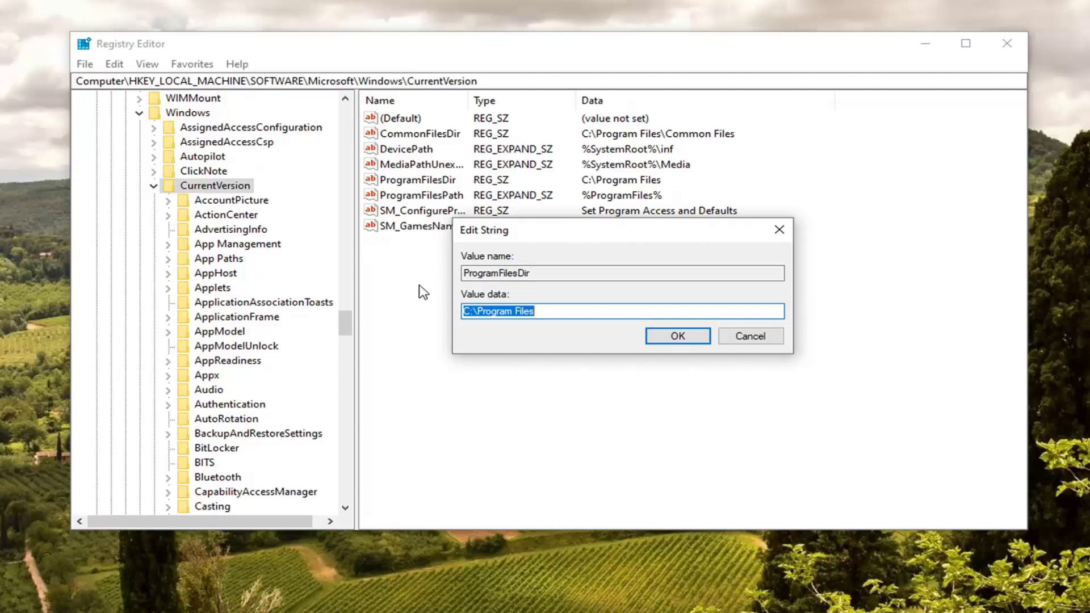
left_click_drag(538, 234, 494, 257)
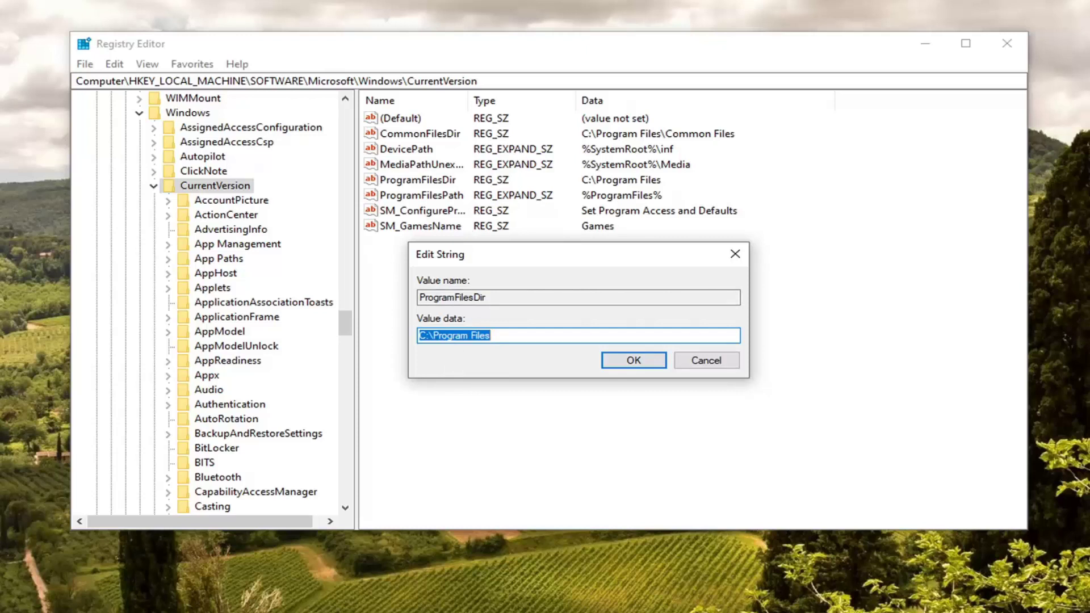
right_click(495, 335)
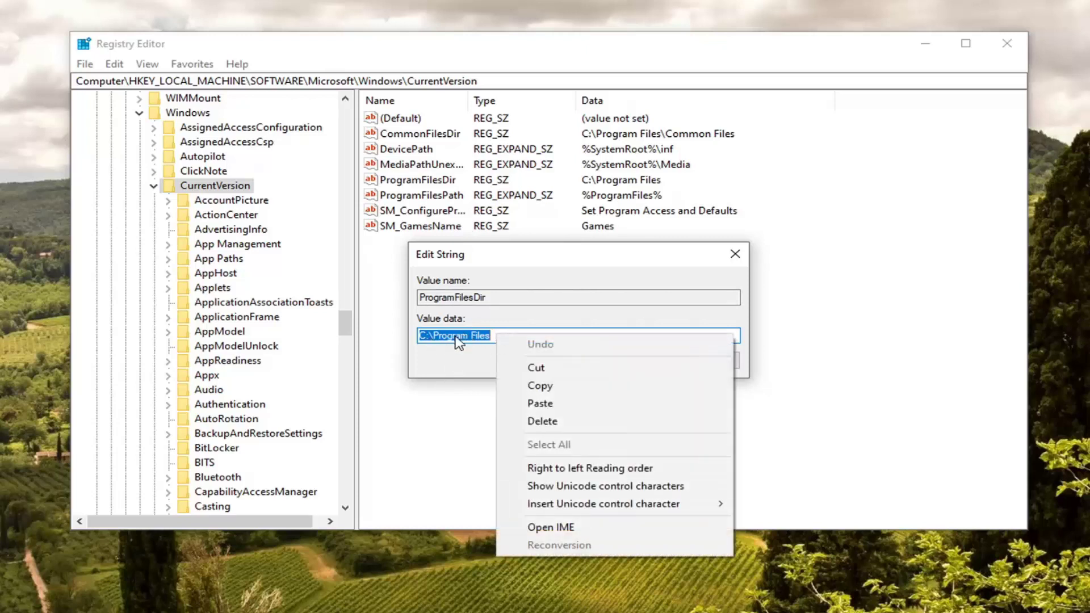
left_click(538, 404)
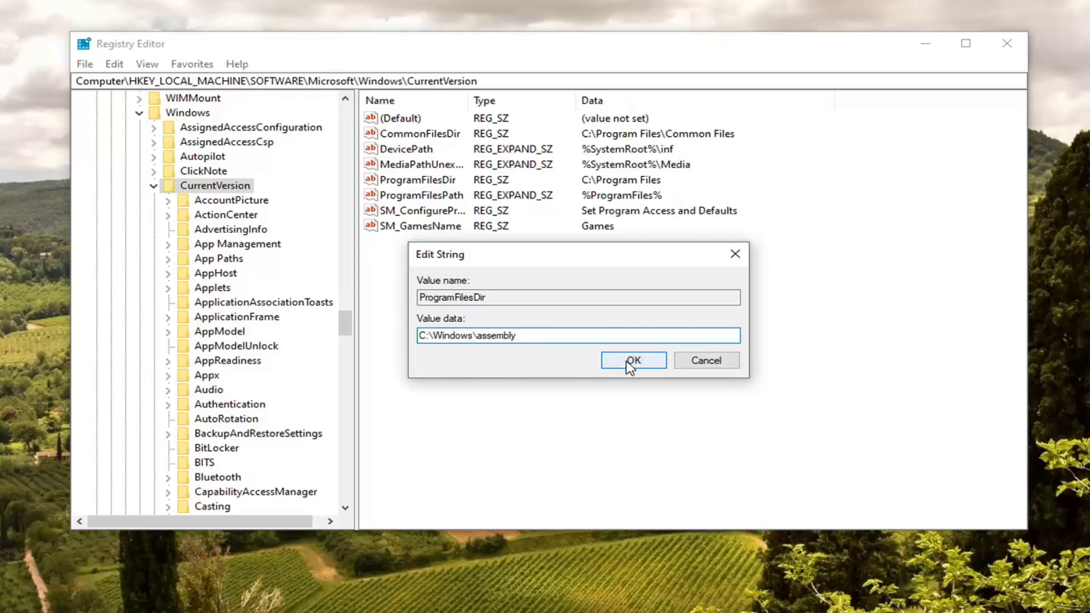
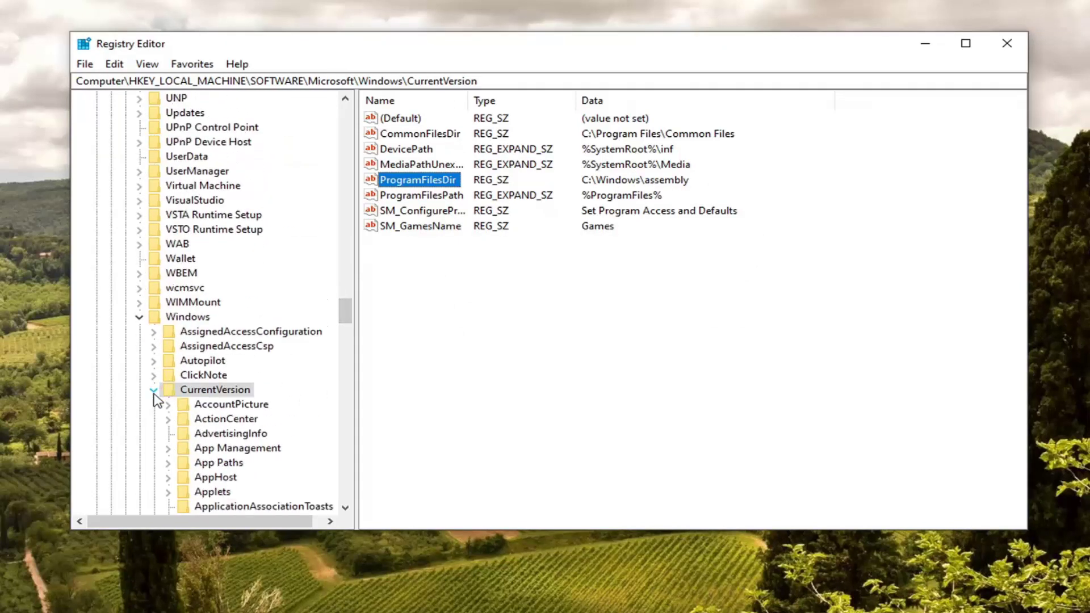
- Collapse the expanded CurrentVersion, Windows, Microsoft, SOFTWARE and HKEY_LOCAL_MACHINE keys and select the Computer root
left_click(154, 391)
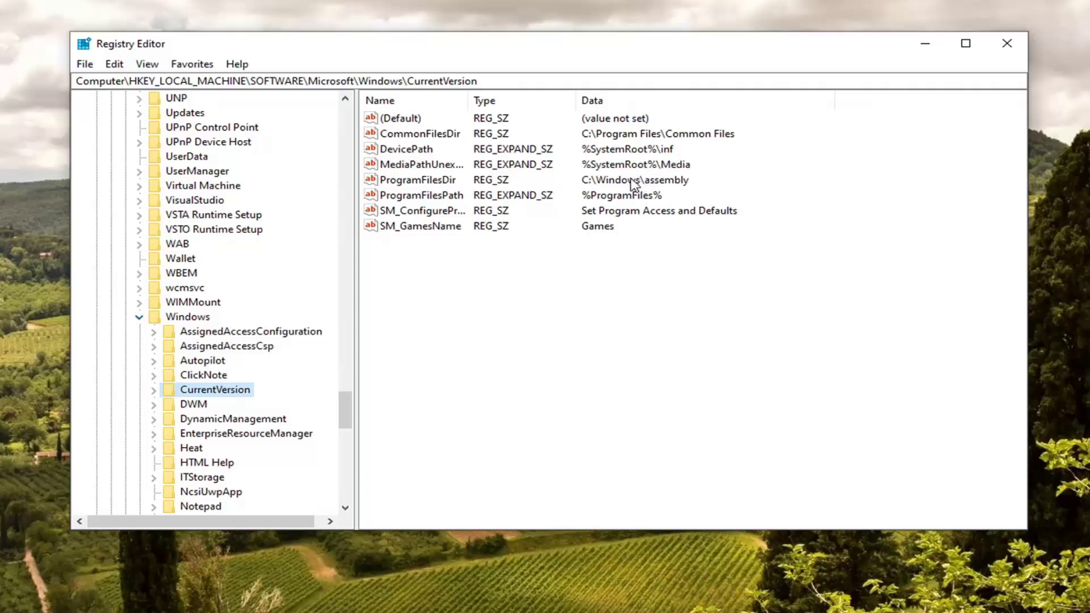
left_click(659, 181)
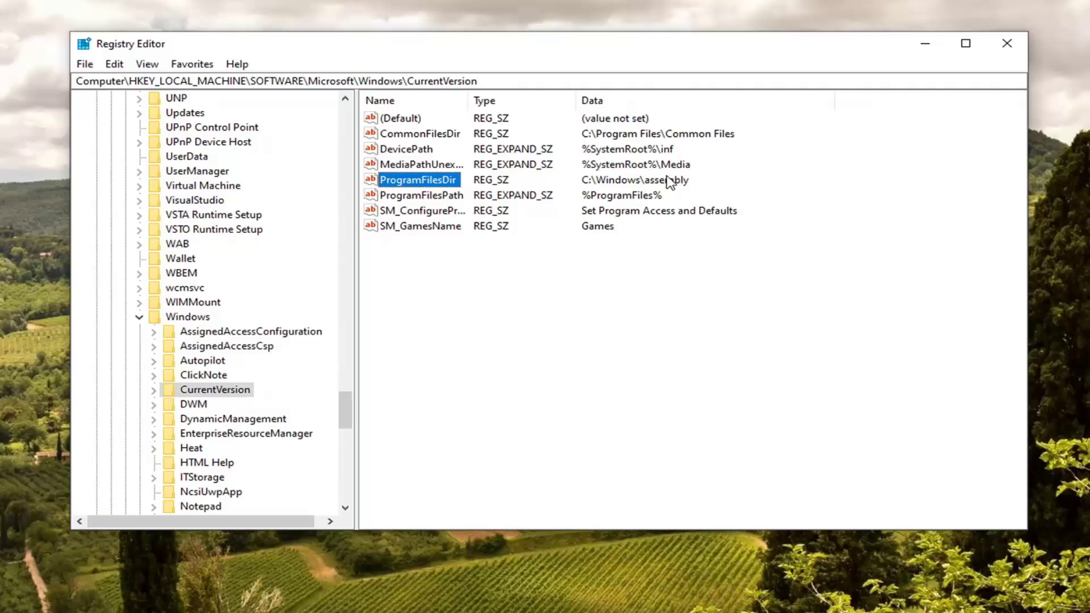
left_click(139, 317)
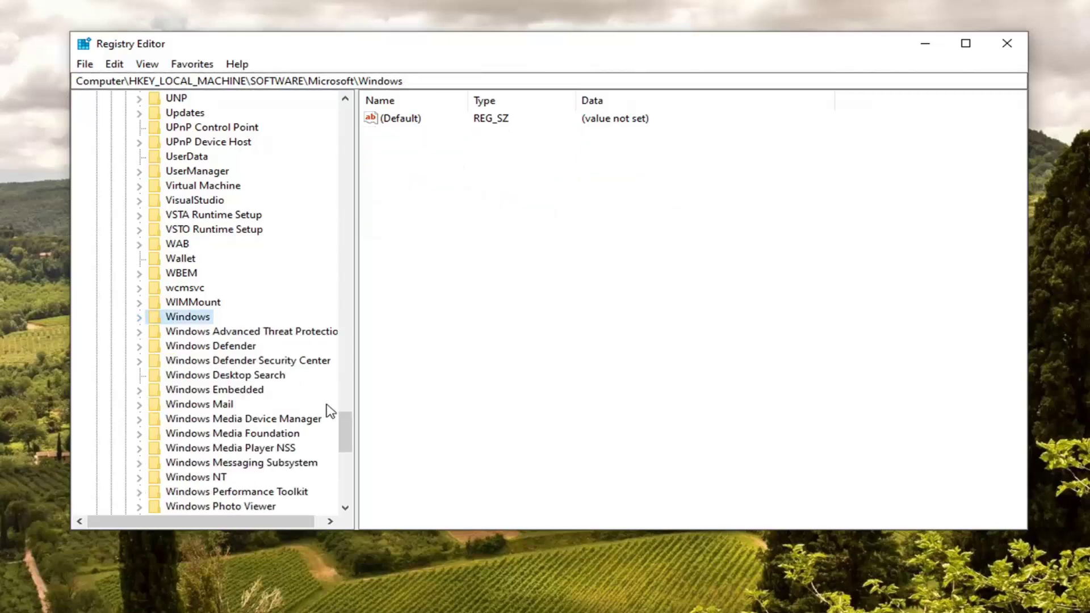
left_click_drag(345, 426, 345, 120)
left_click(125, 346)
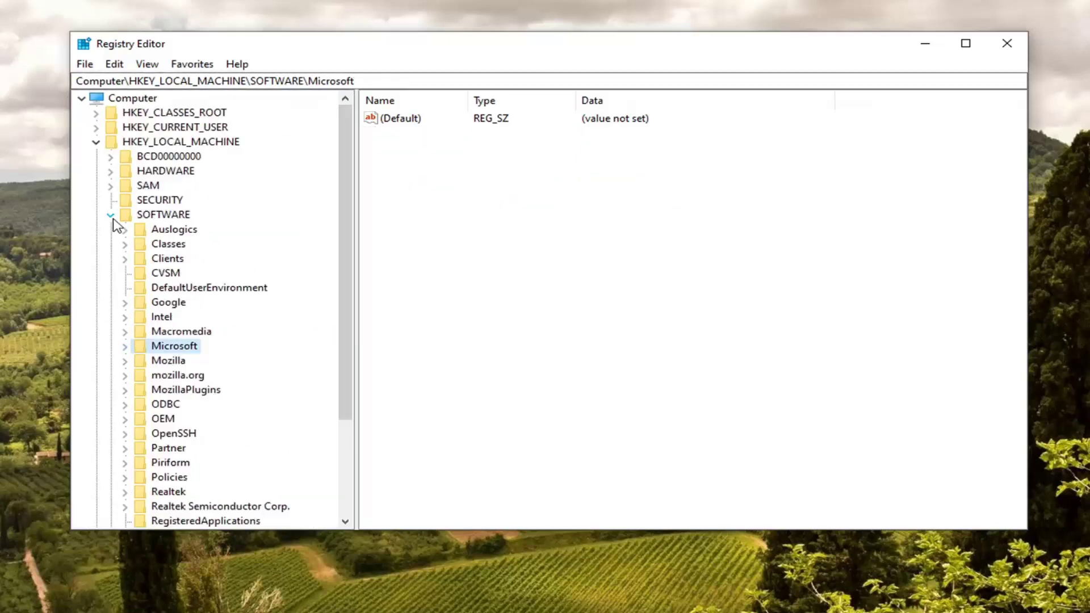
left_click(111, 215)
left_click(96, 142)
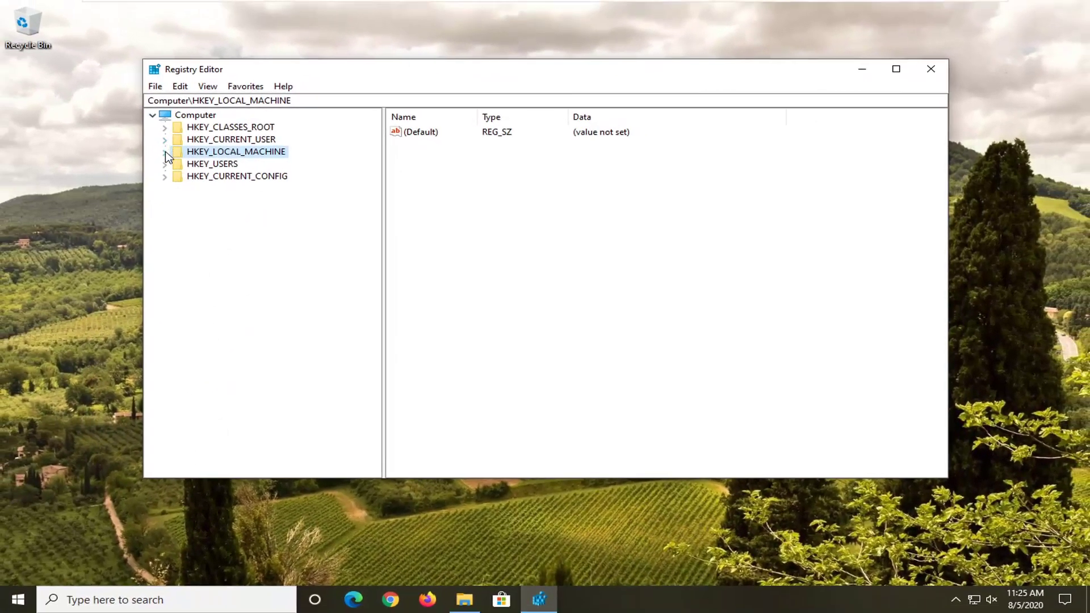
left_click(134, 147)
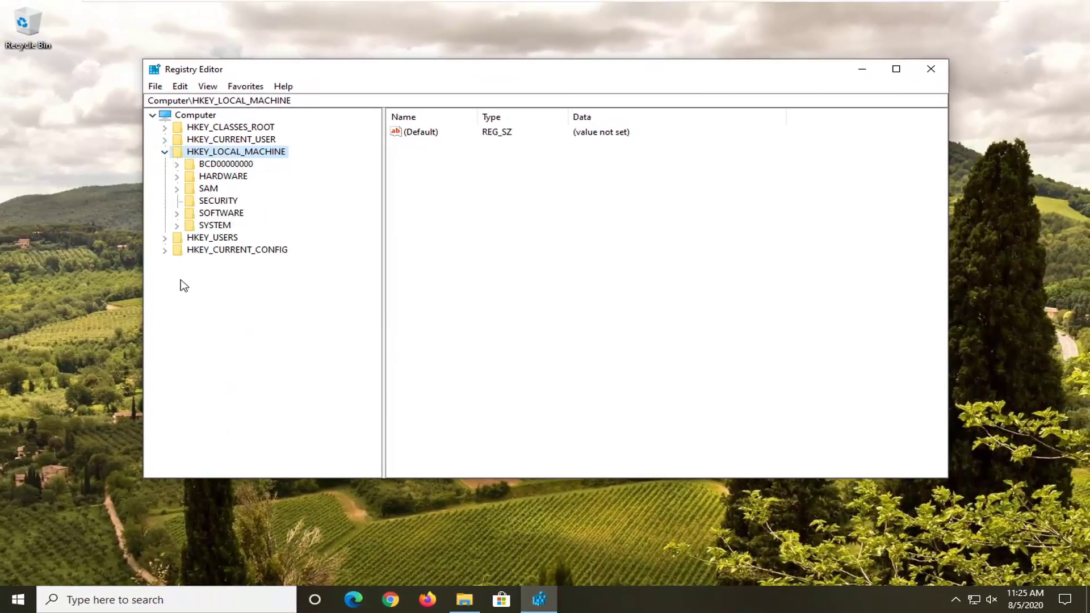
left_click(164, 152)
left_click(193, 116)
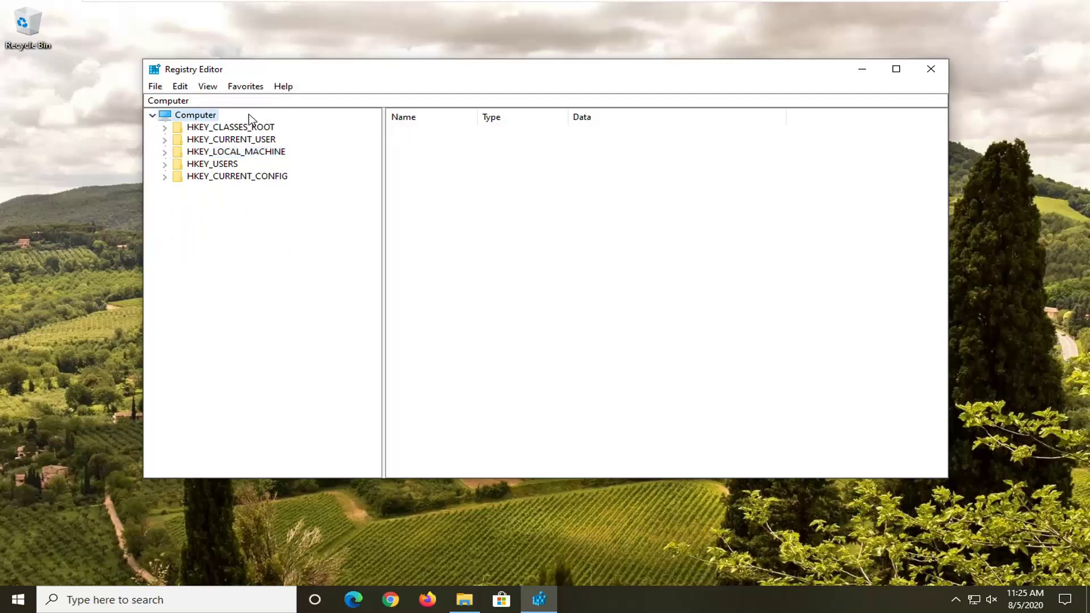